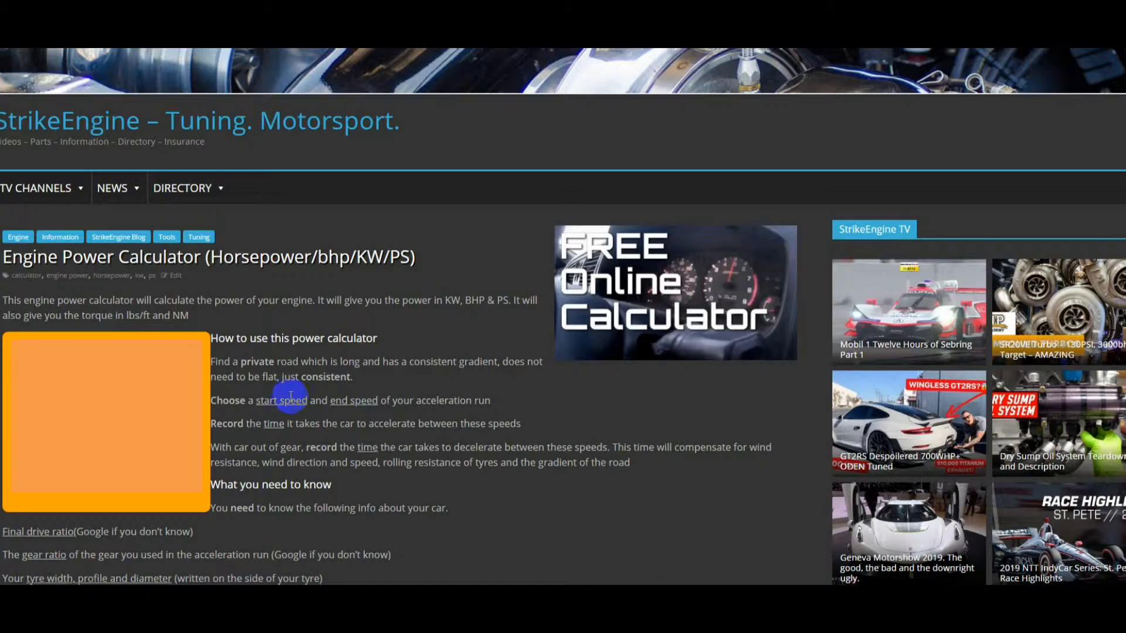
Enter 2000 lbs in the calculator's pounds-to-kilograms converter.
scroll(274, 290, down, 3)
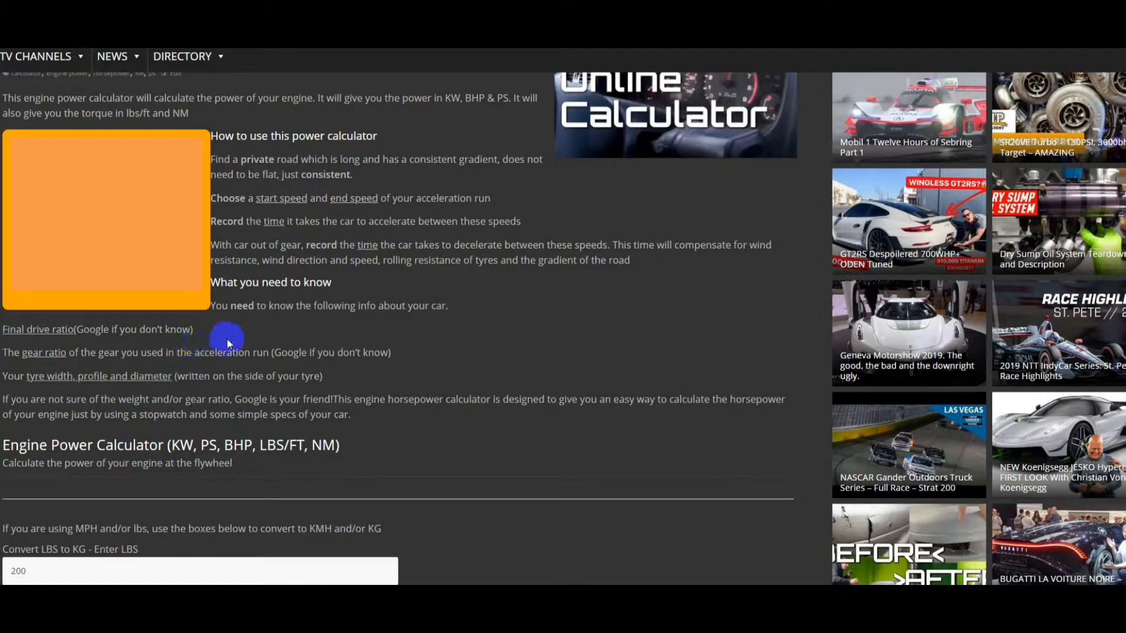
scroll(228, 339, down, 2)
scroll(234, 328, down, 4)
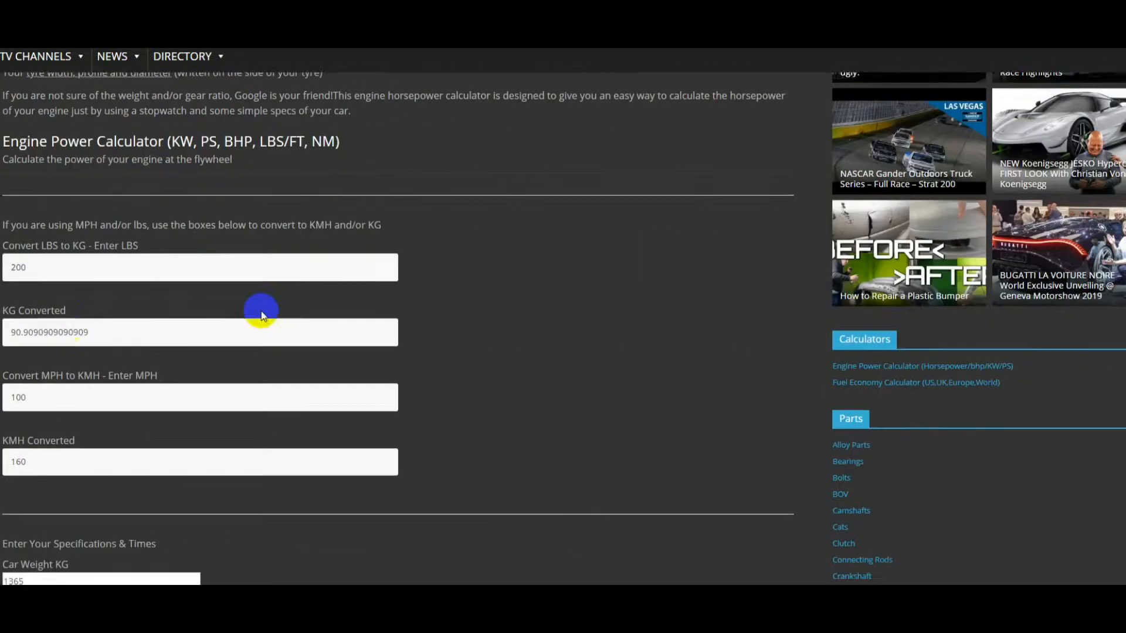
scroll(178, 435, down, 4)
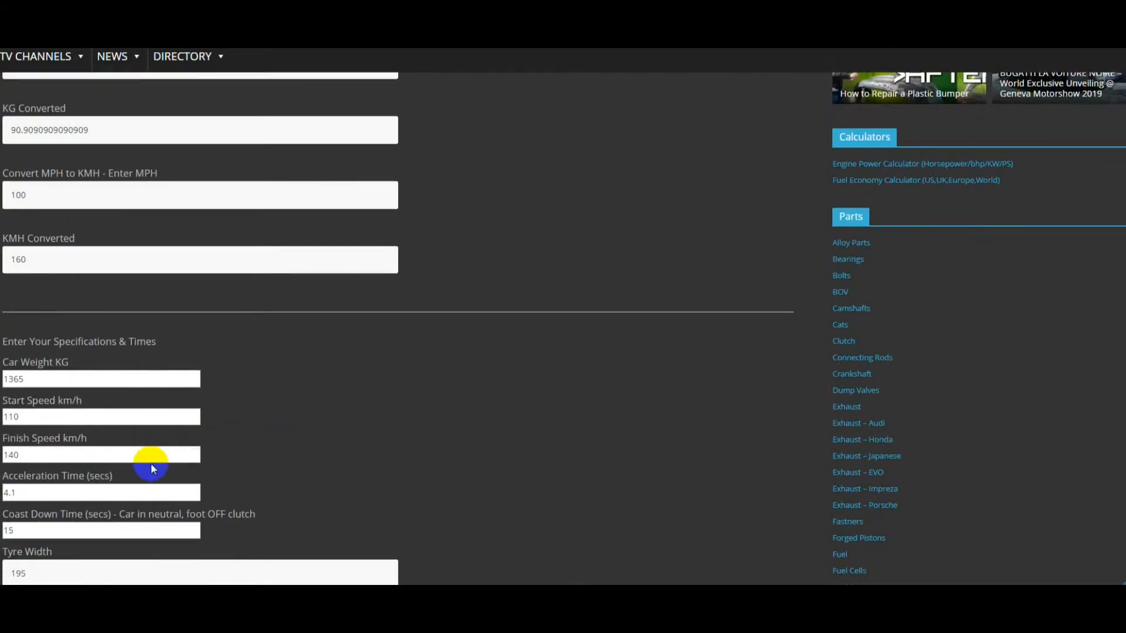
scroll(151, 463, up, 4)
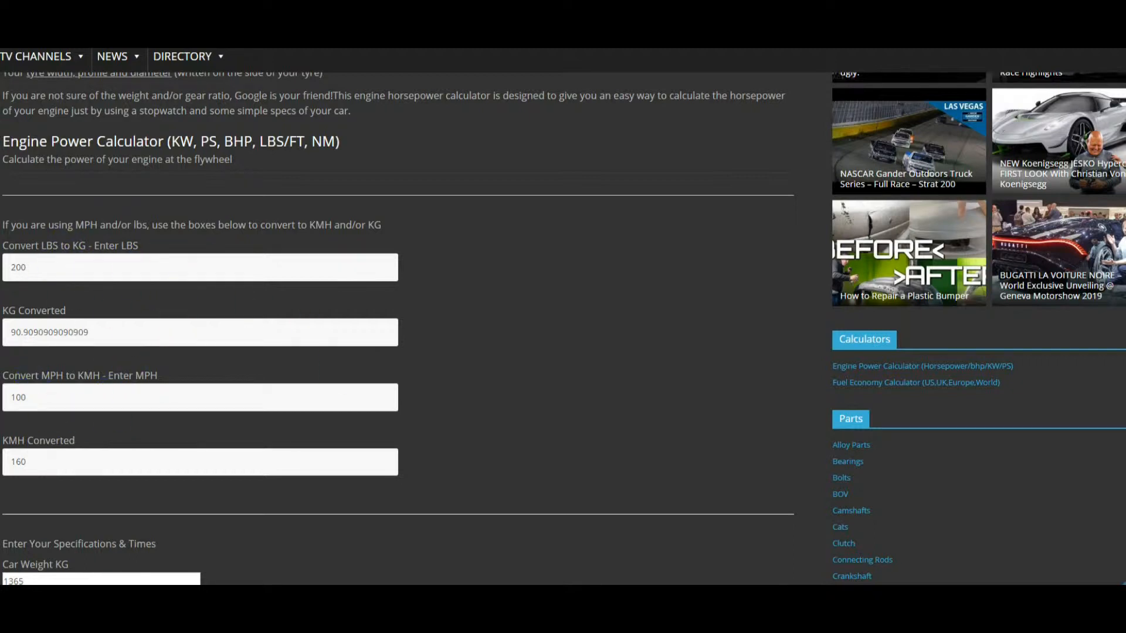
double_click(38, 267)
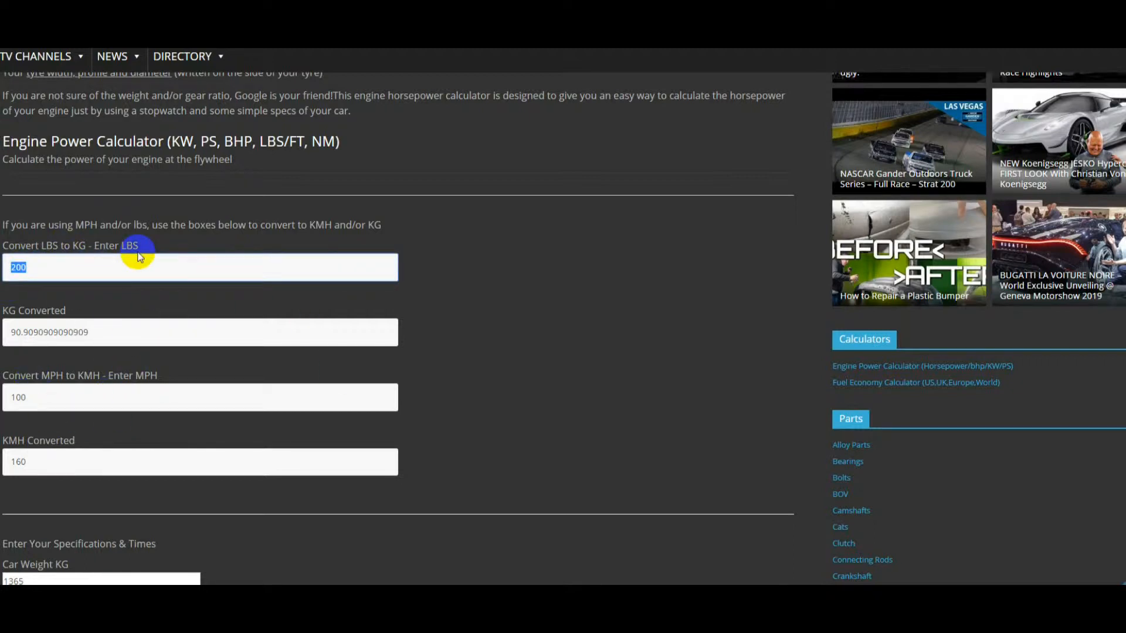
text(2000)
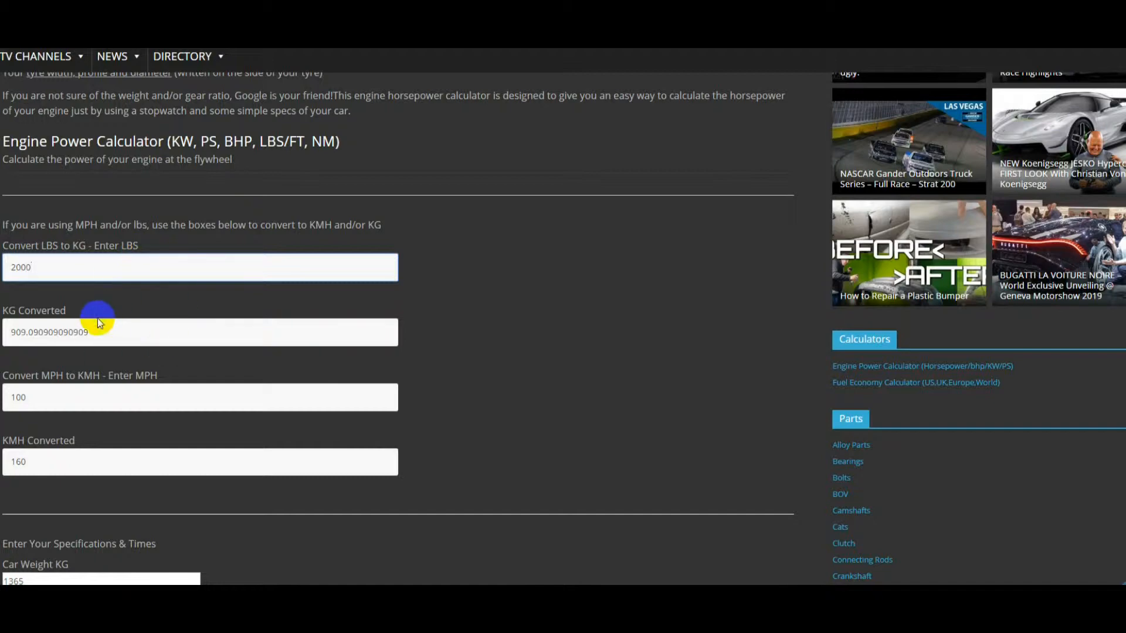
Convert 50 mph to km/h in the speed converter, and replace that entry with 90 mph.
scroll(36, 332, down, 3)
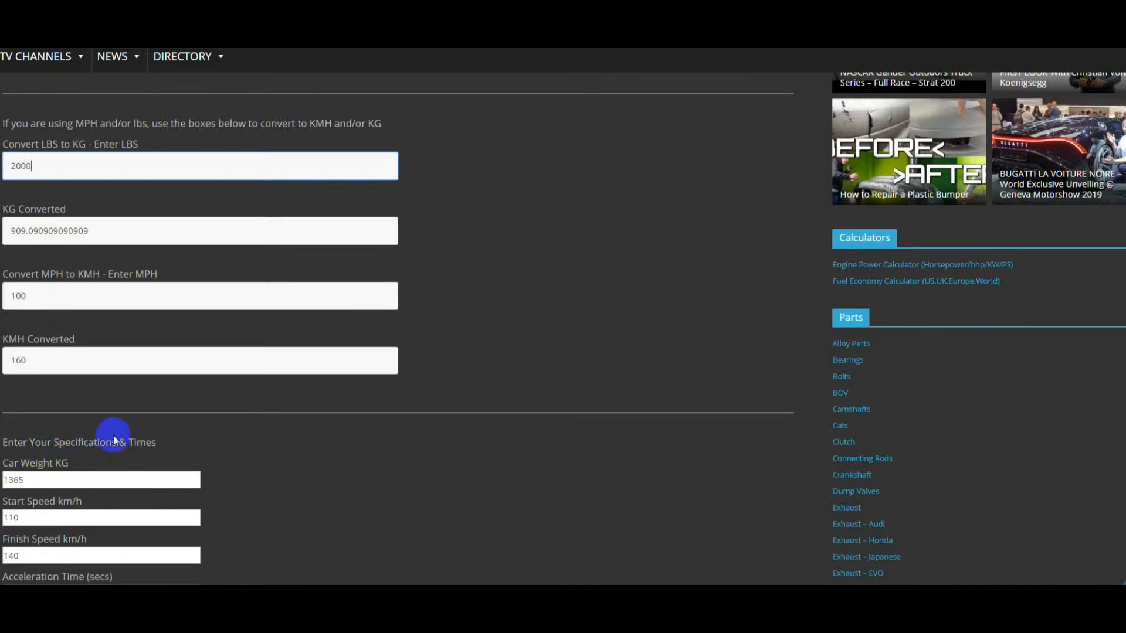
scroll(113, 434, up, 3)
click(71, 396)
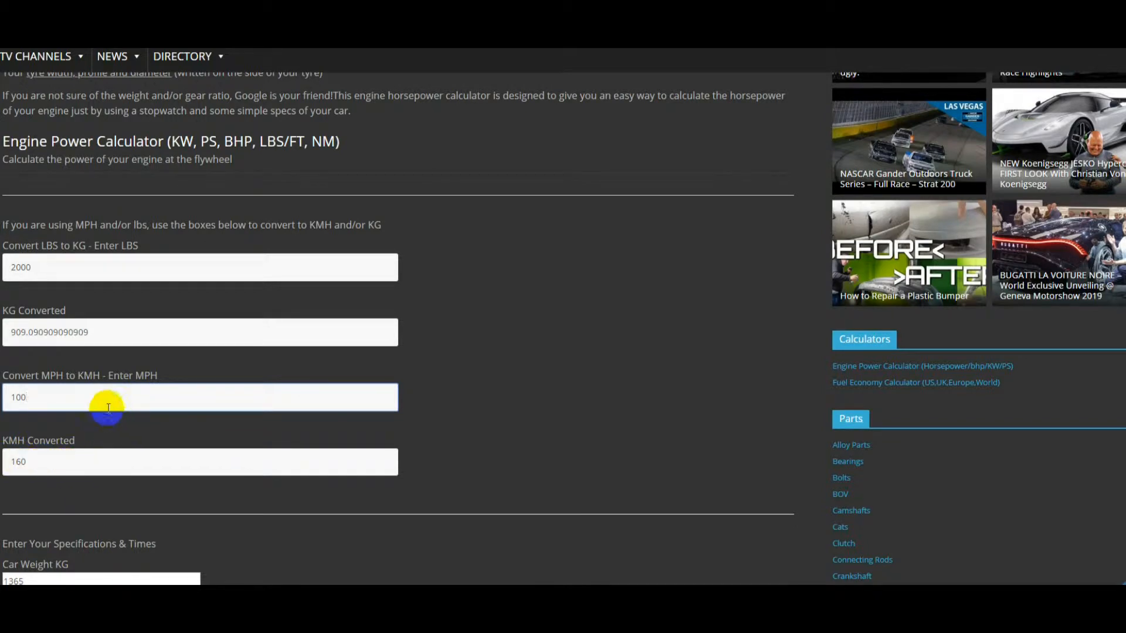
drag(42, 403, 7, 397)
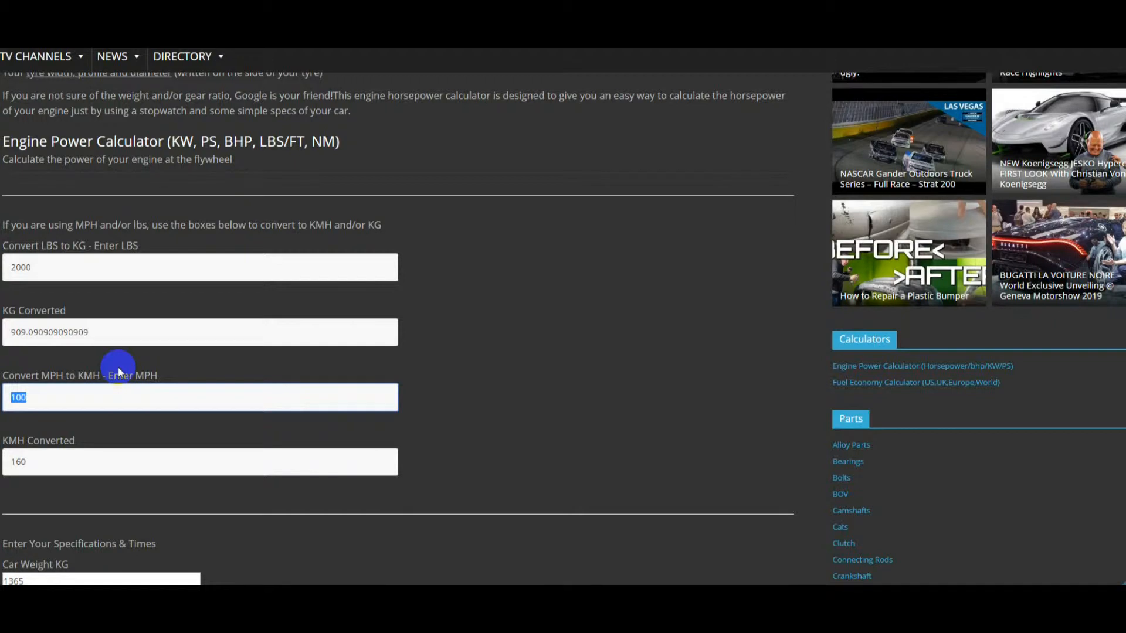
text(50)
drag(23, 398, 3, 396)
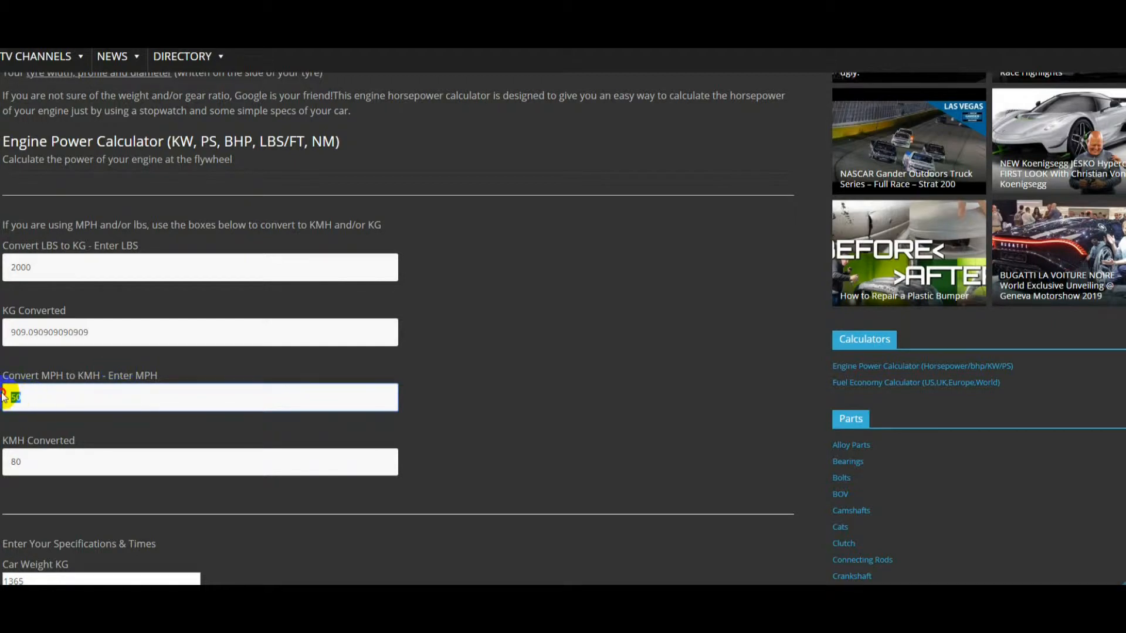
text(90)
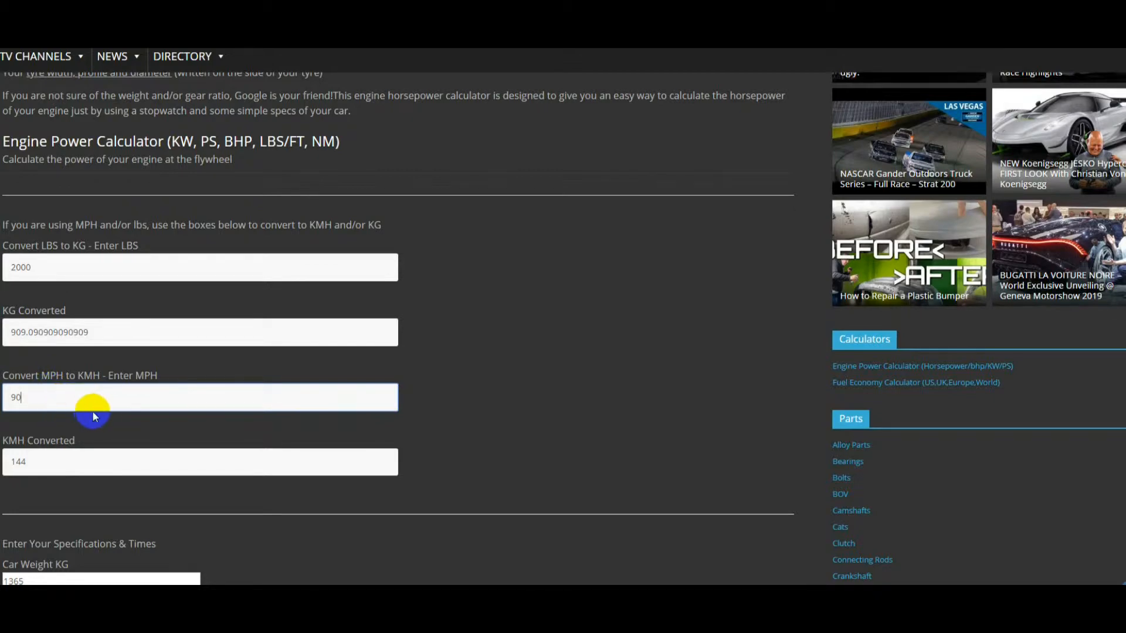
Review the usage instructions and the specification fields from car weight, speeds and run times through tyre size, gear ratio and final drive.
scroll(216, 346, up, 5)
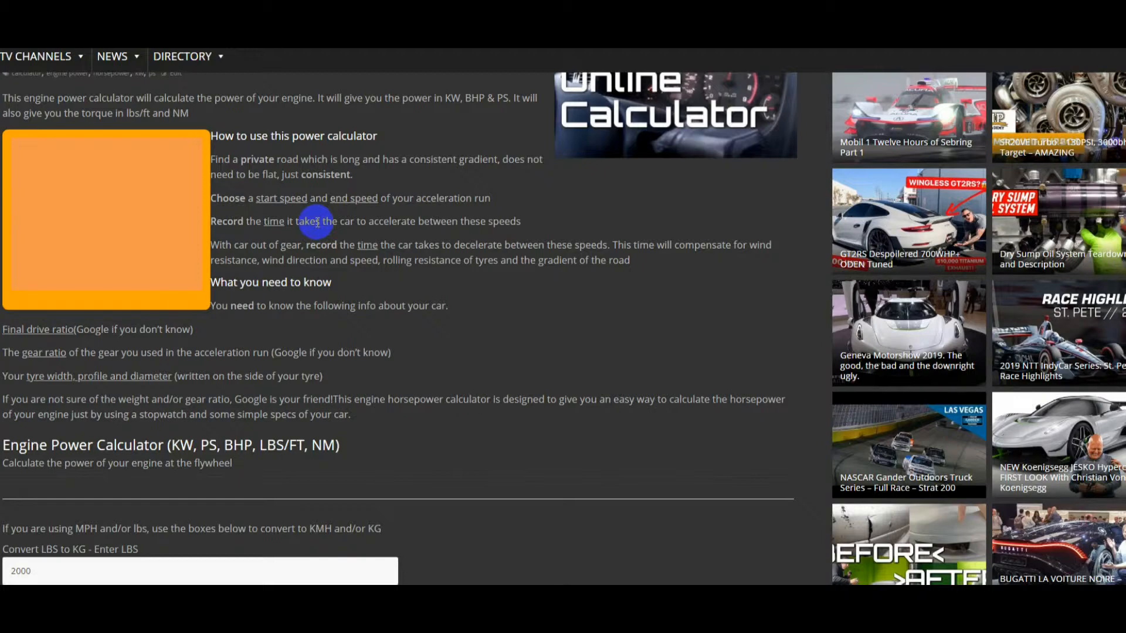
scroll(317, 221, down, 10)
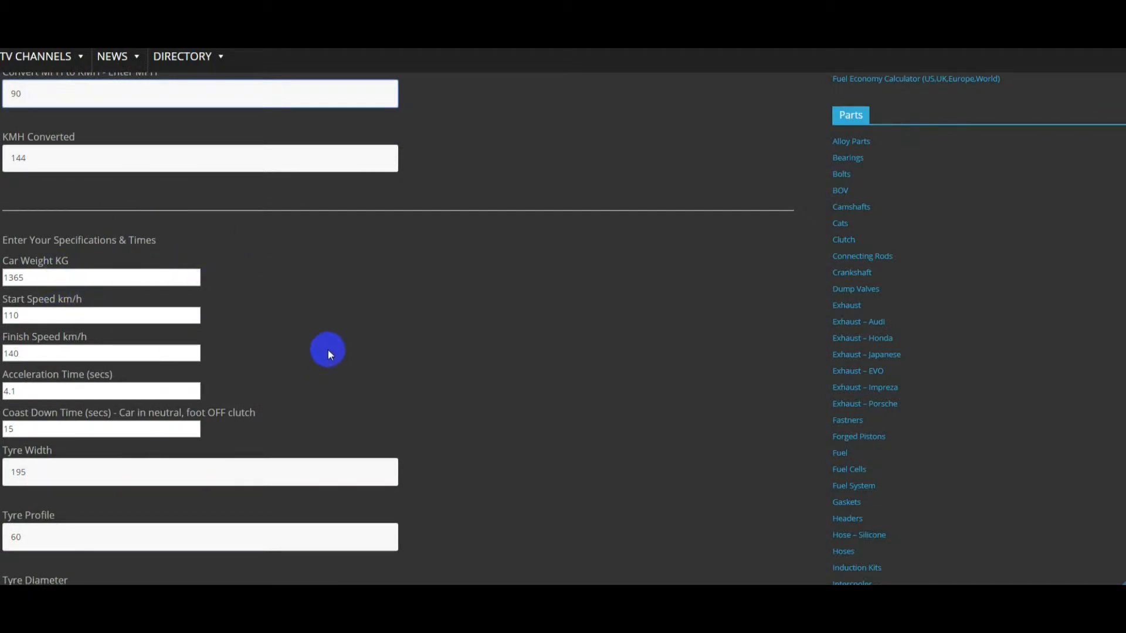
click(35, 278)
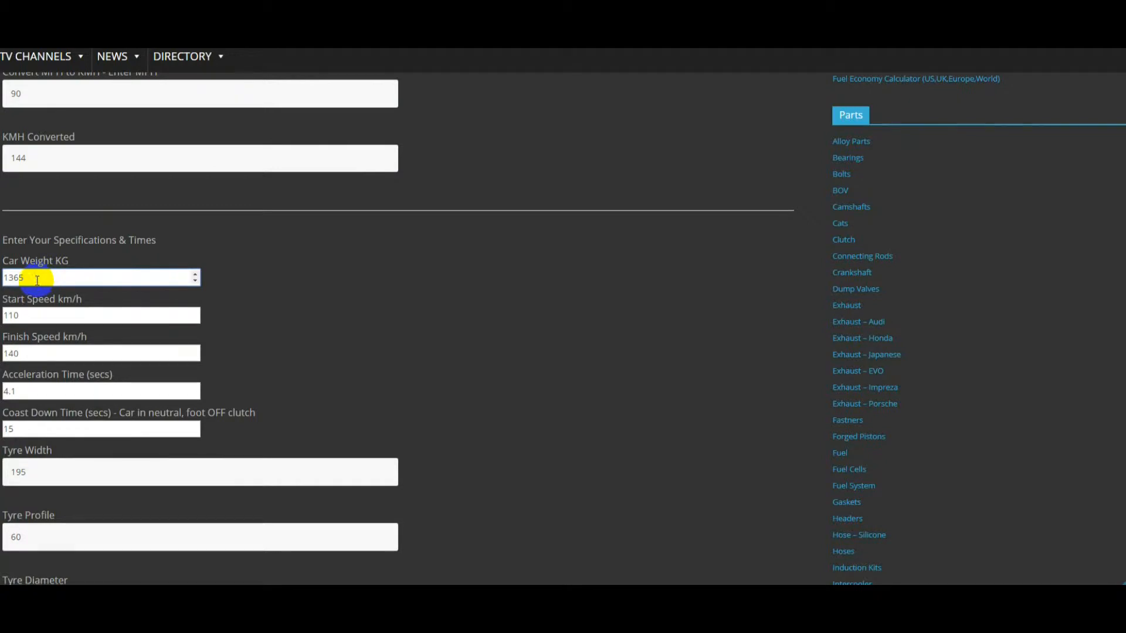
click(58, 315)
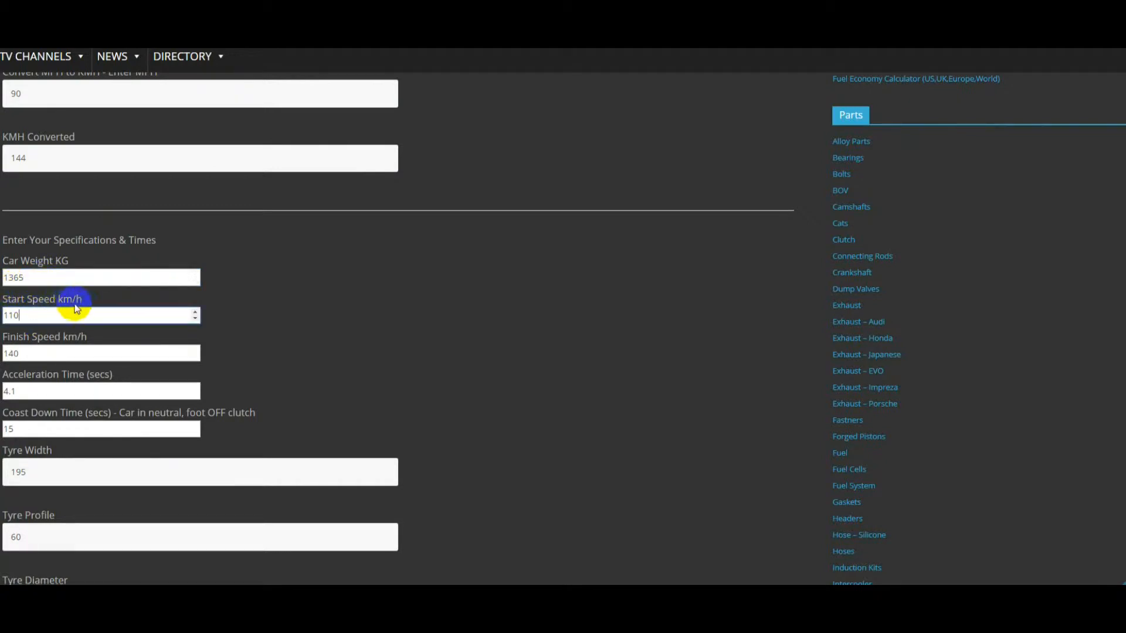
click(44, 352)
click(38, 389)
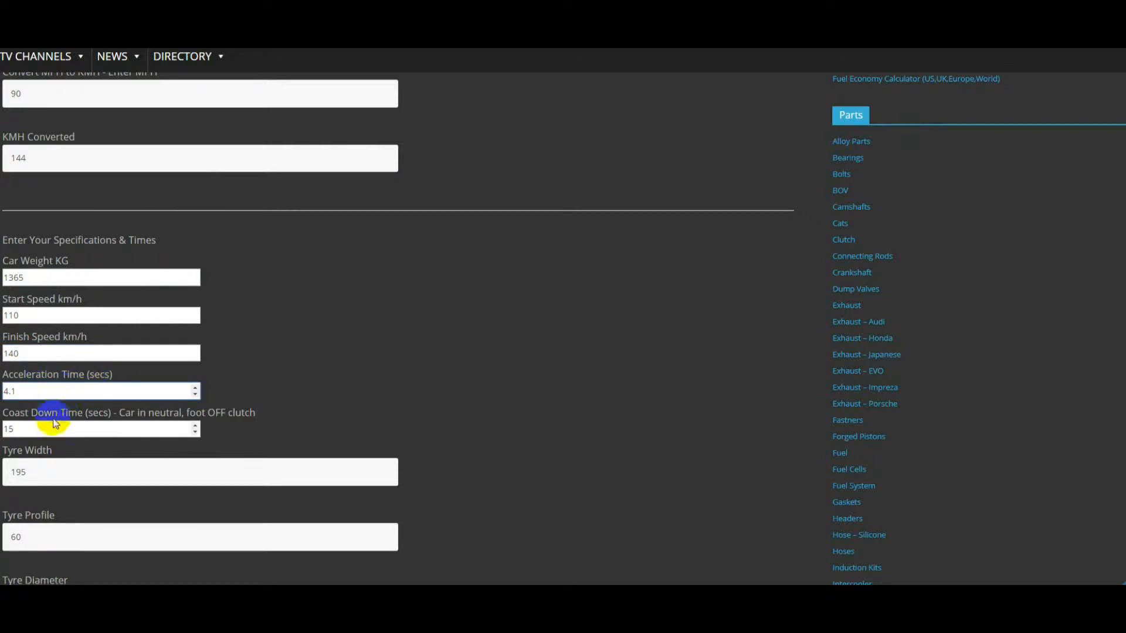
click(27, 428)
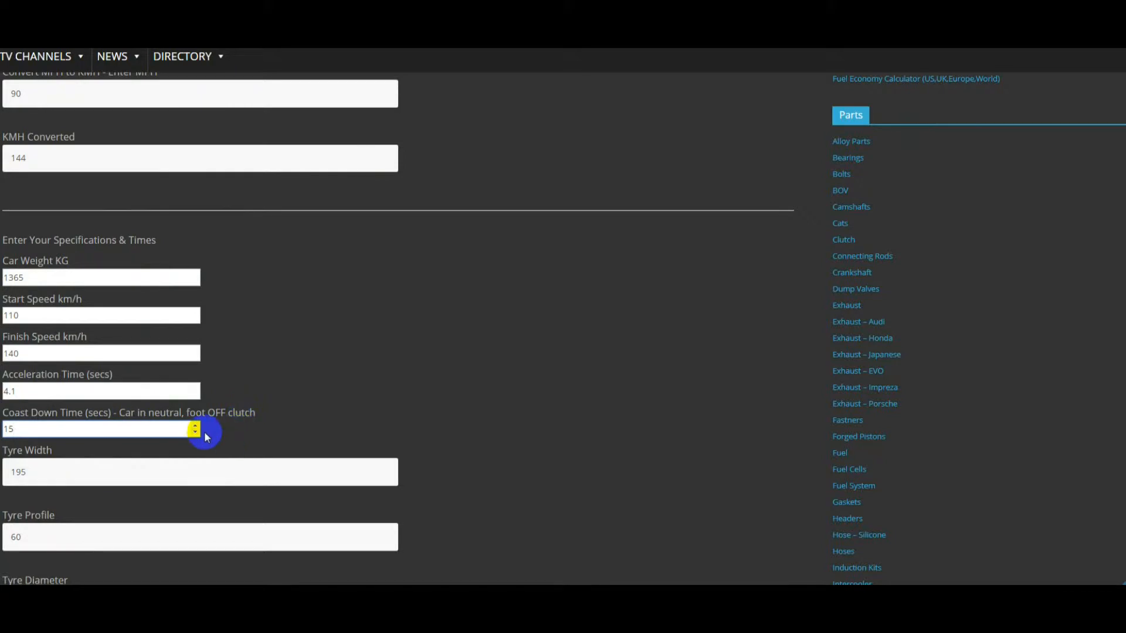
scroll(229, 438, down, 2)
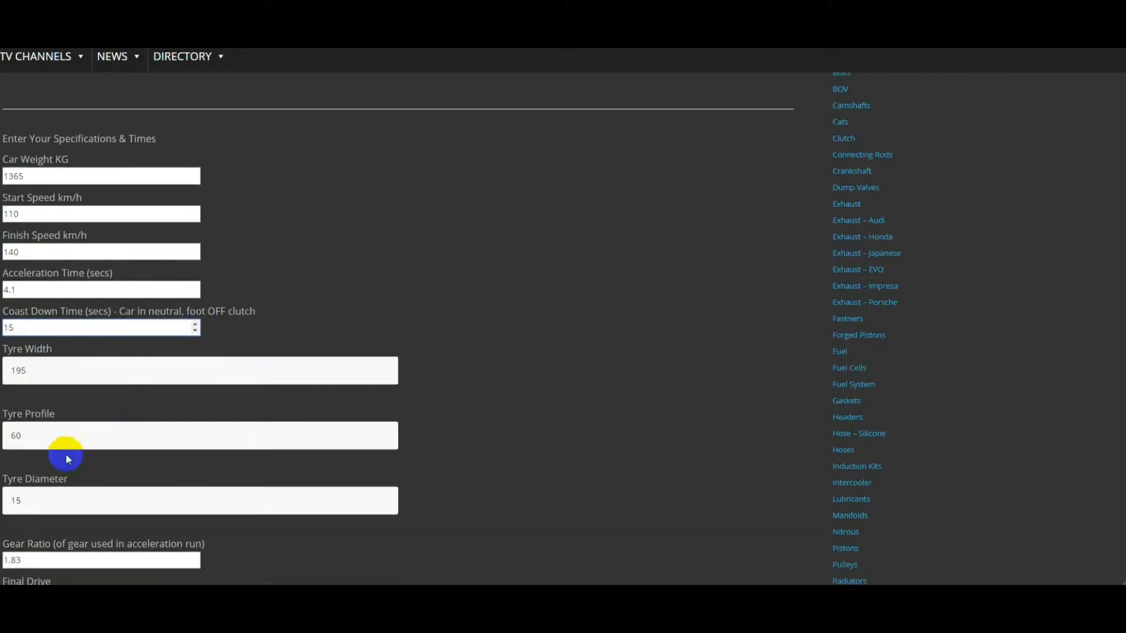
scroll(88, 451, down, 2)
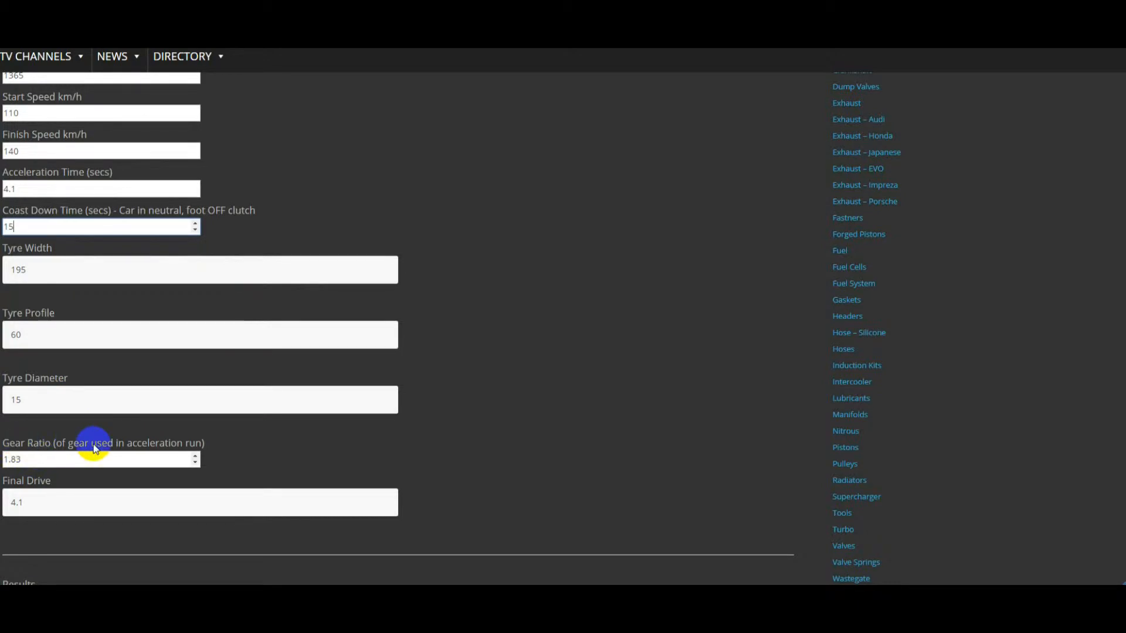
scroll(126, 434, down, 2)
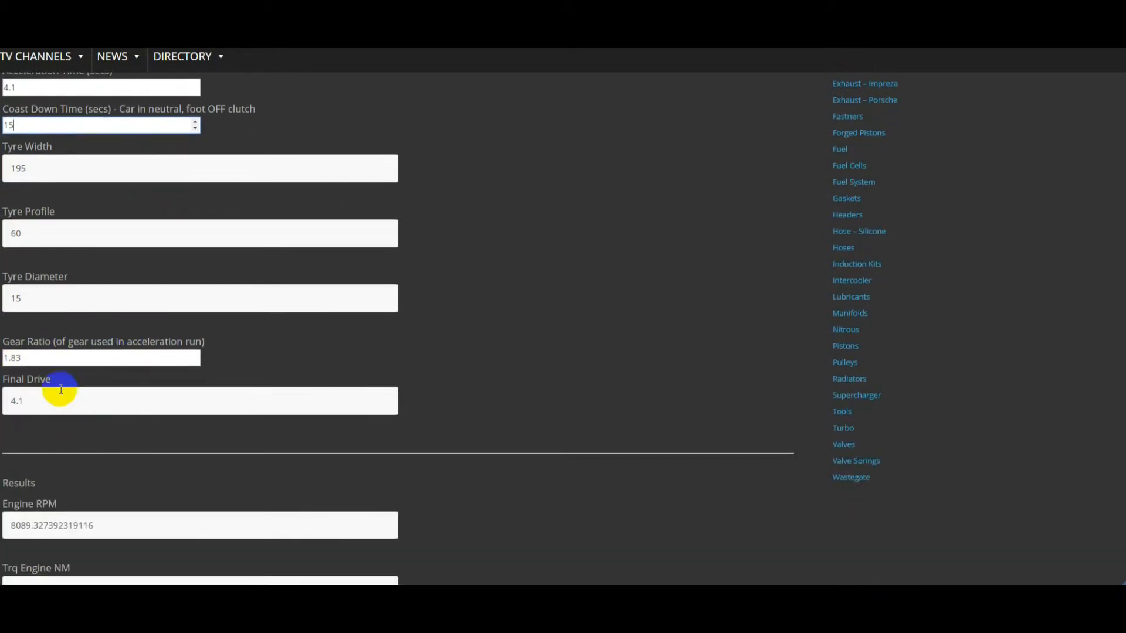
click(52, 400)
Examine the calculated engine RPM, torque, BHP, PS and KW results, and return to the usage instructions above the converters.
scroll(158, 446, down, 4)
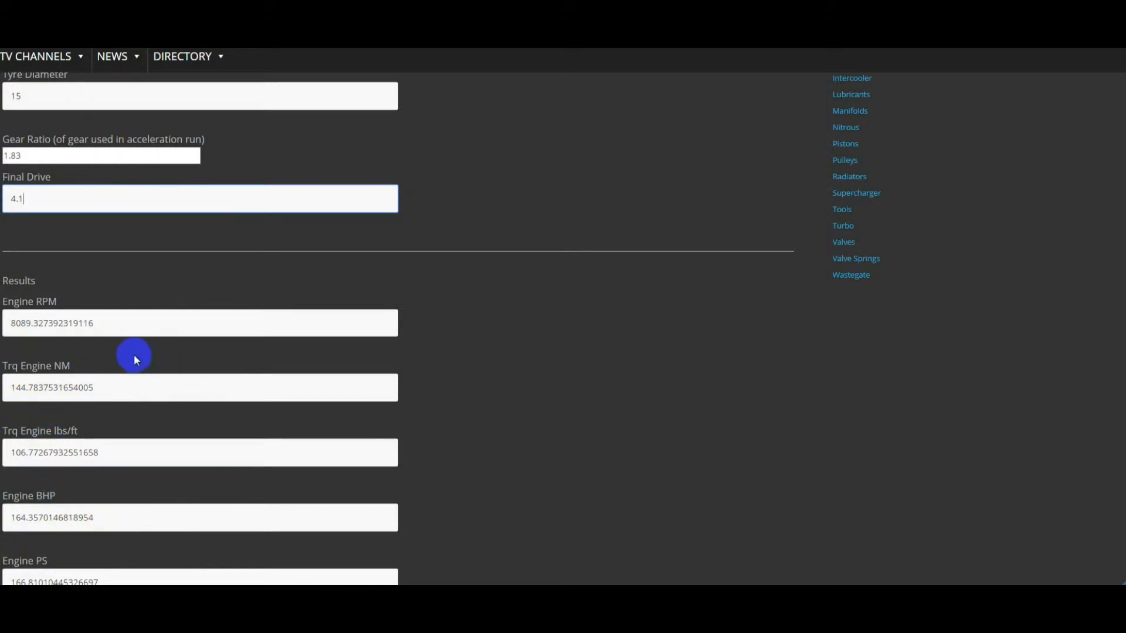
scroll(134, 355, down, 2)
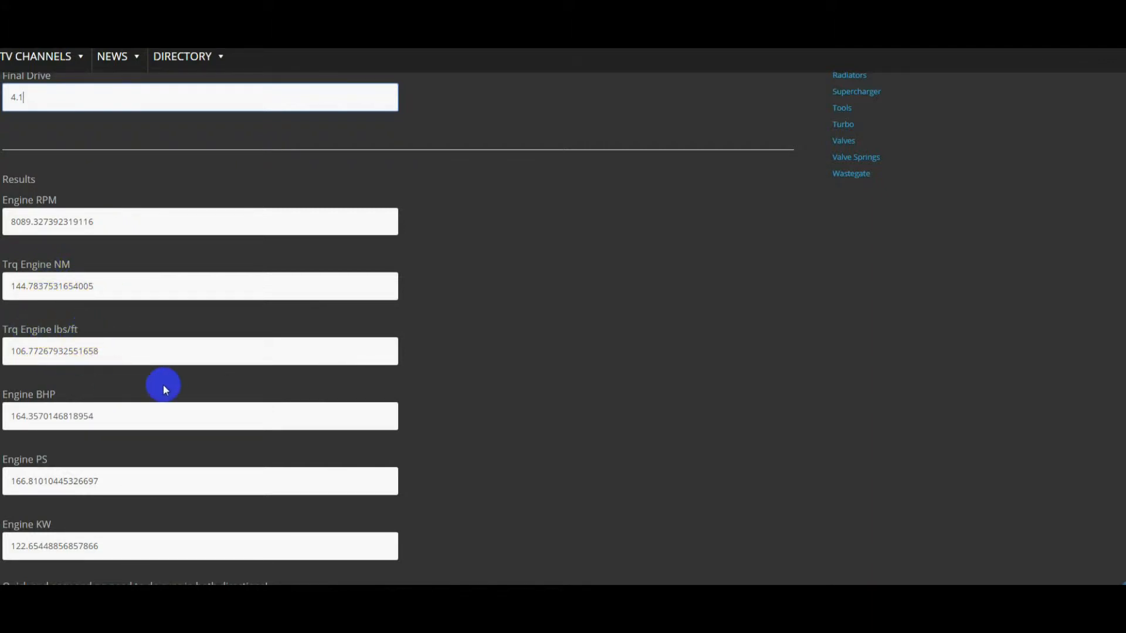
scroll(161, 380, down, 2)
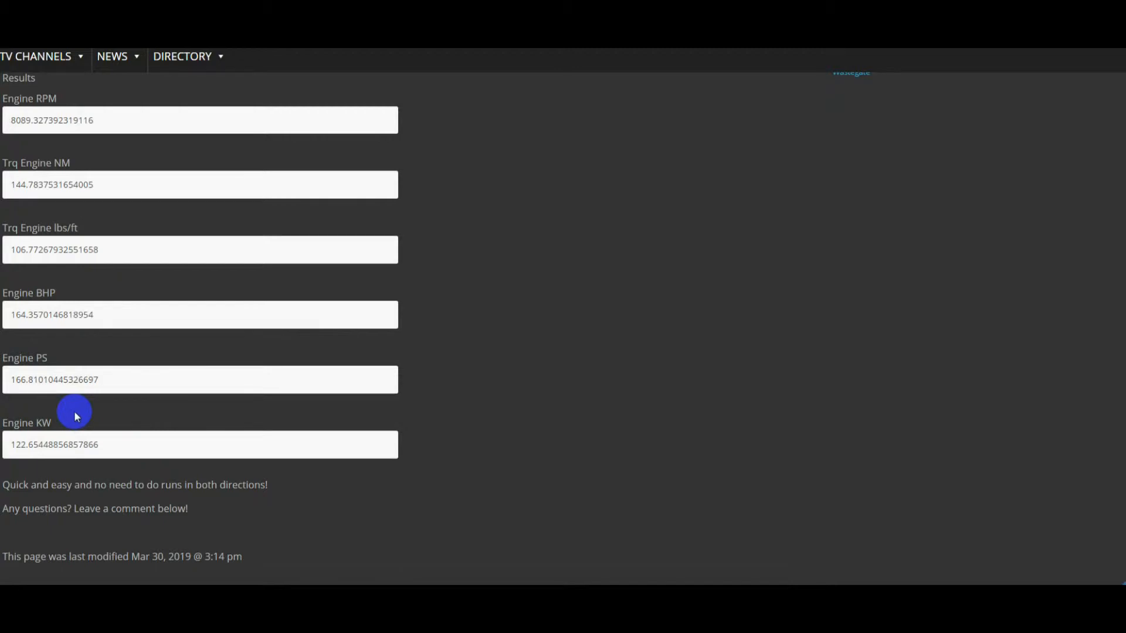
scroll(50, 377, up, 8)
scroll(231, 319, up, 5)
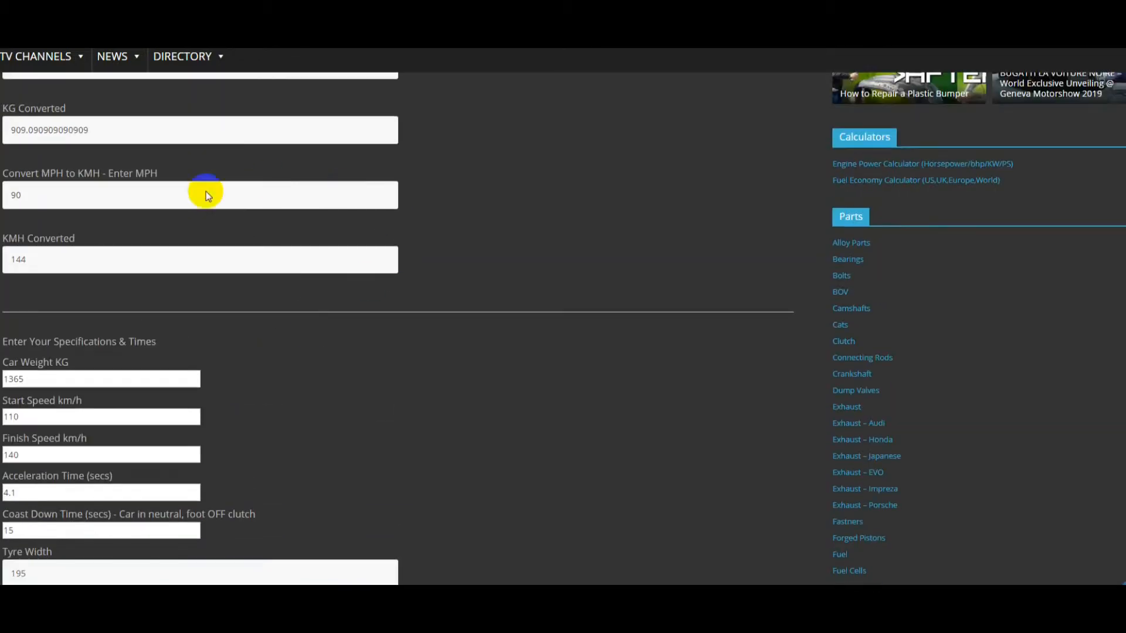
scroll(183, 315, down, 2)
scroll(191, 328, up, 5)
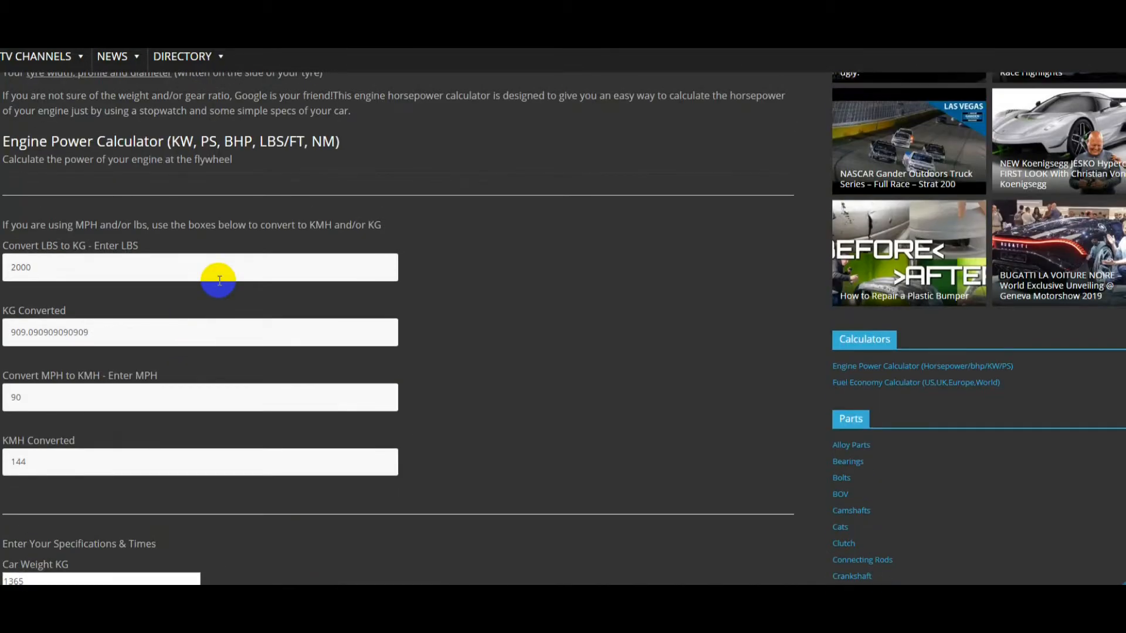
scroll(219, 281, up, 5)
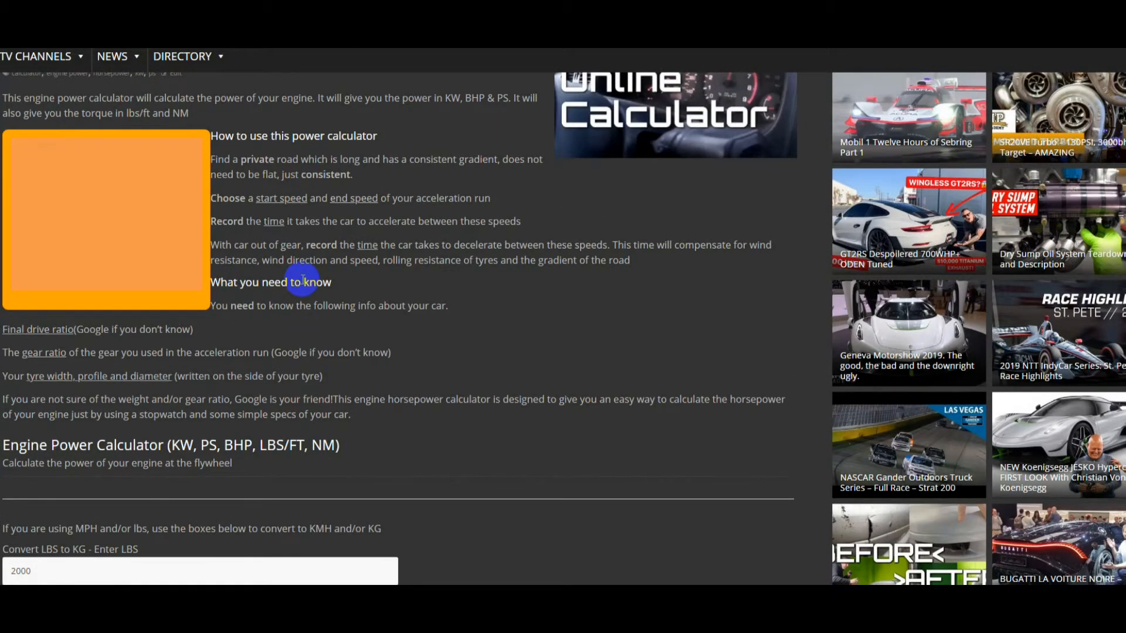